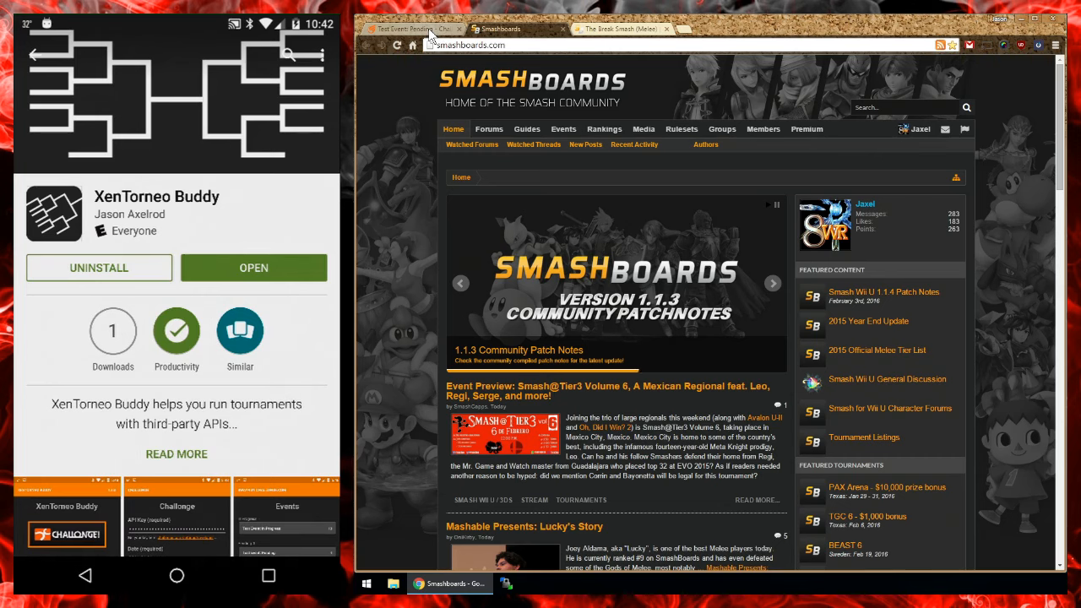
Step: Review the participants and settings of Test Event: Pending on Challonge
click(428, 28)
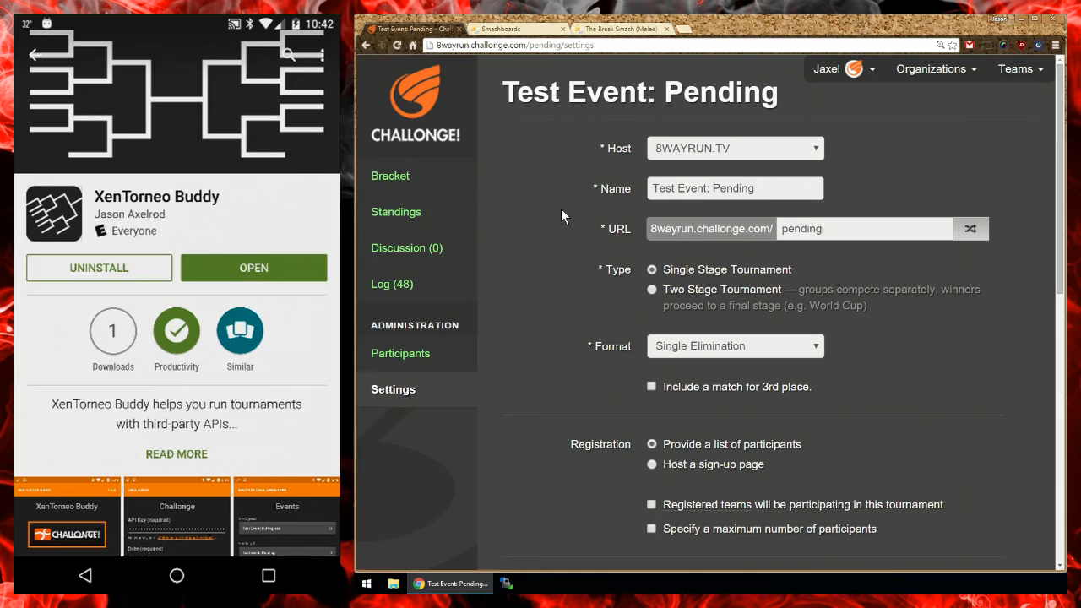
click(414, 354)
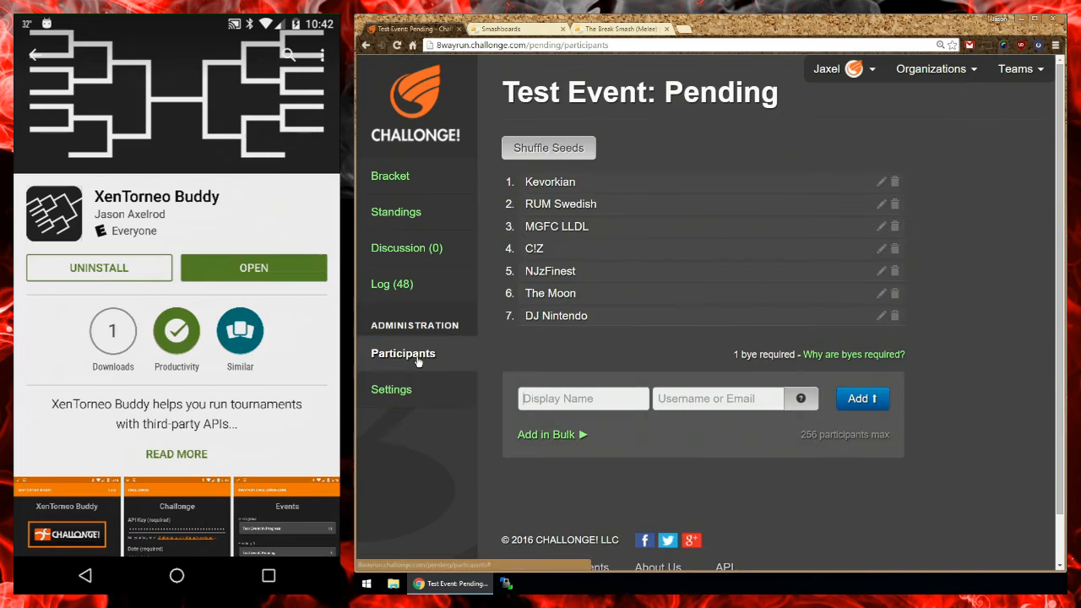
click(418, 389)
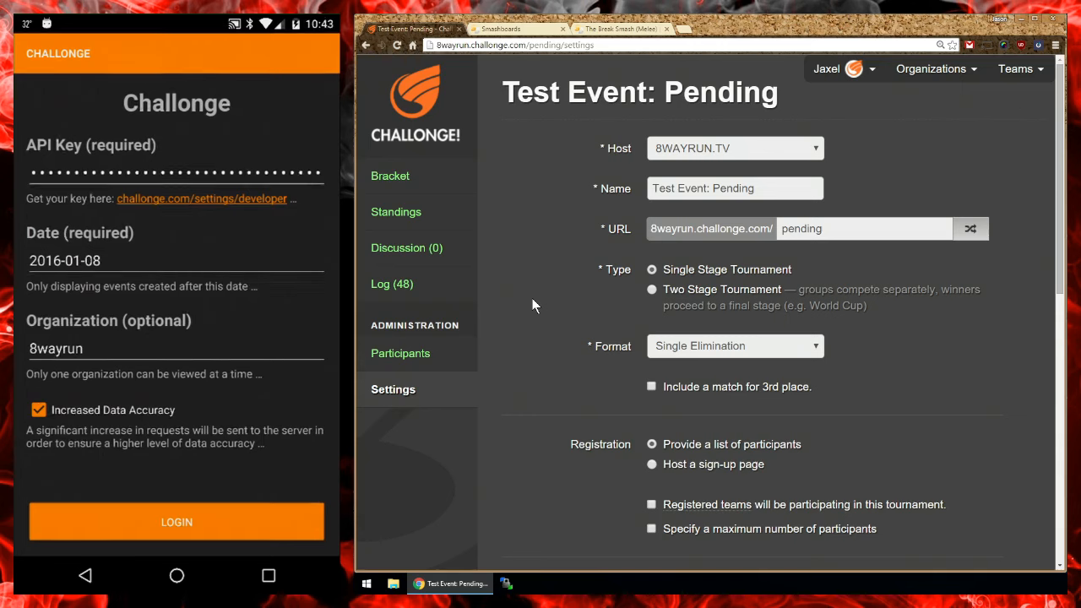
click(150, 340)
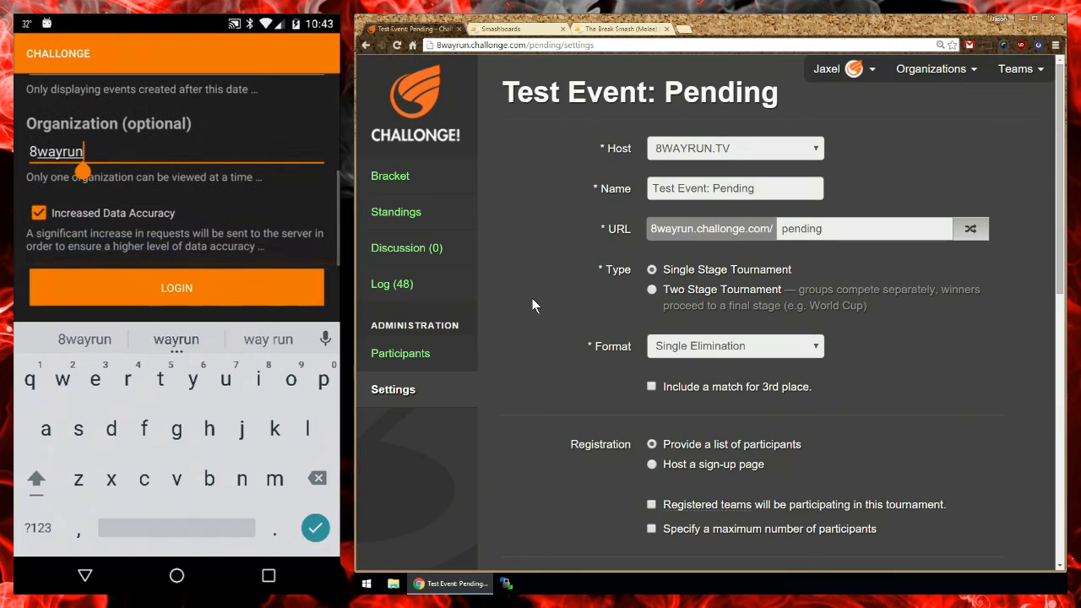
click(84, 575)
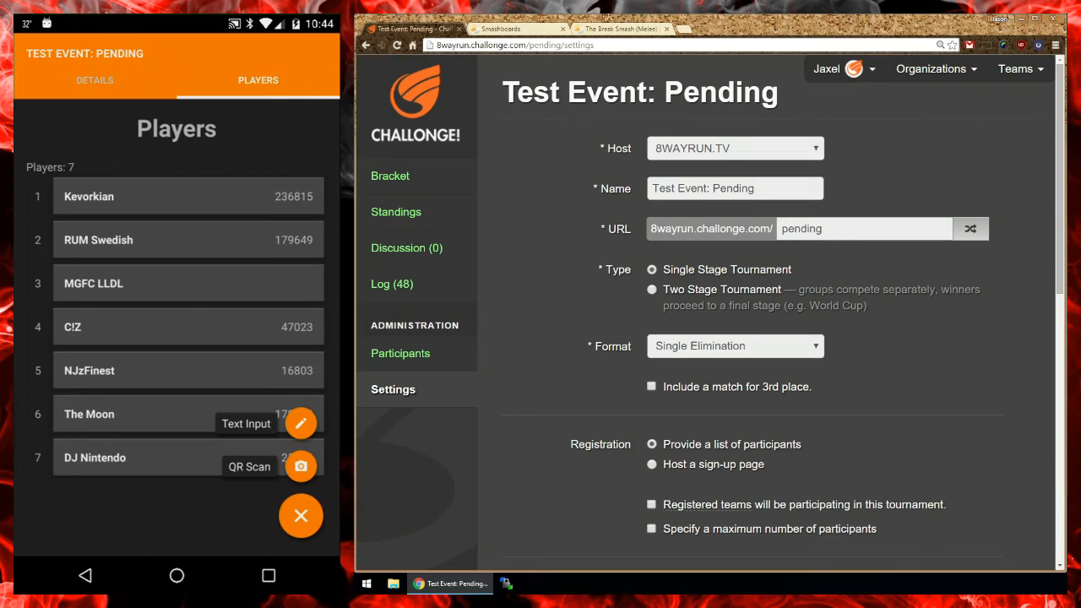
Step: Switch to the Smashboards home page and display the signed-in account's QR code for scanning
click(523, 28)
mouse_move(927, 137)
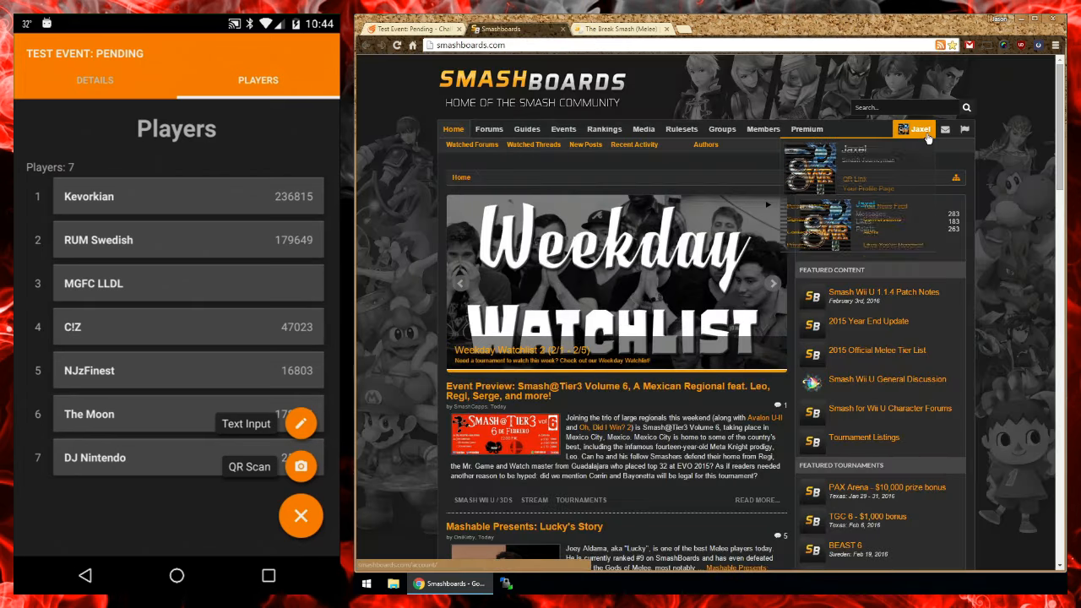
click(854, 179)
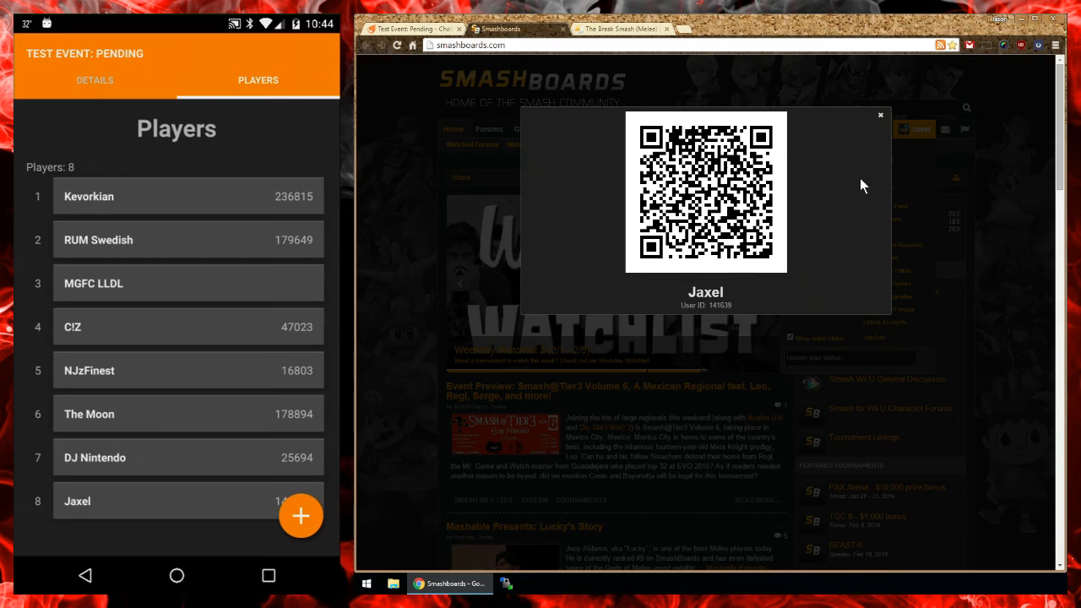
Step: Display the QR code of the 6th-ranked player in The Break Smash (Melee) rankings for scanning, and close it
click(633, 29)
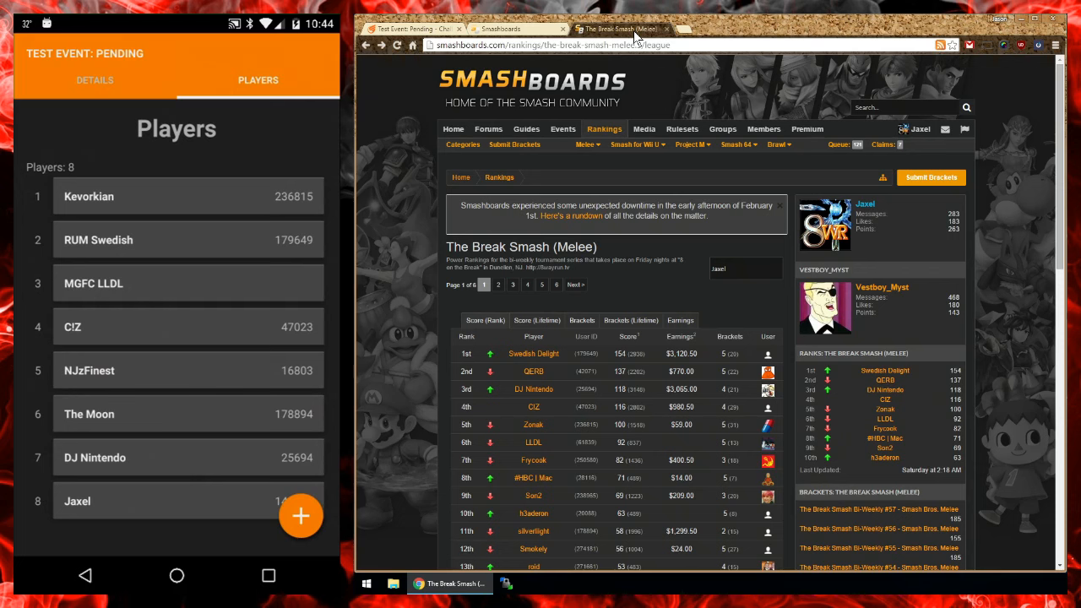
scroll(689, 199, down, 2)
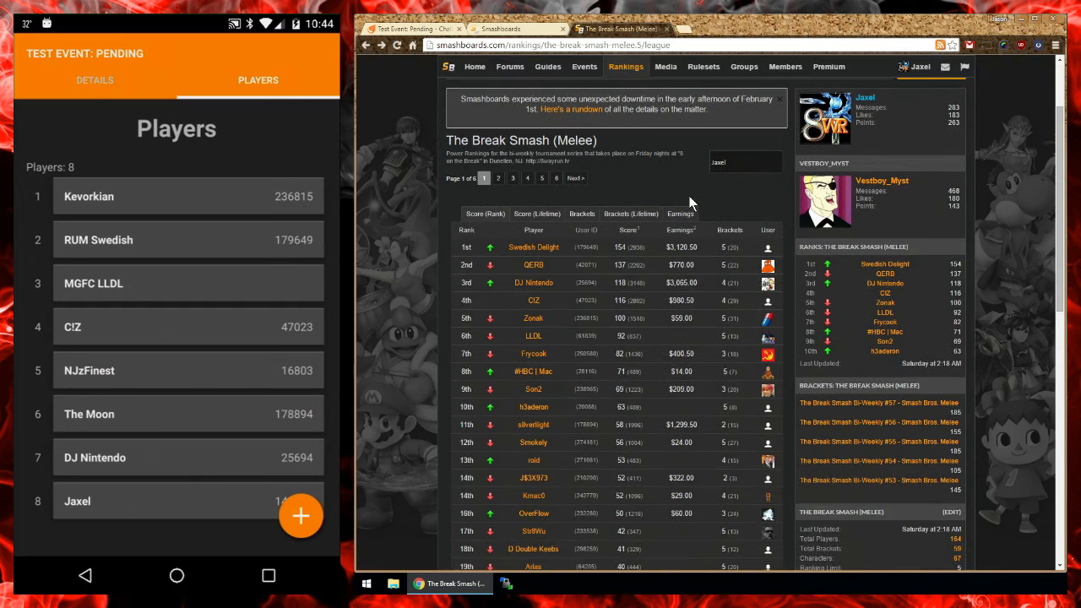
scroll(688, 199, up, 1)
scroll(688, 195, up, 1)
scroll(688, 195, down, 1)
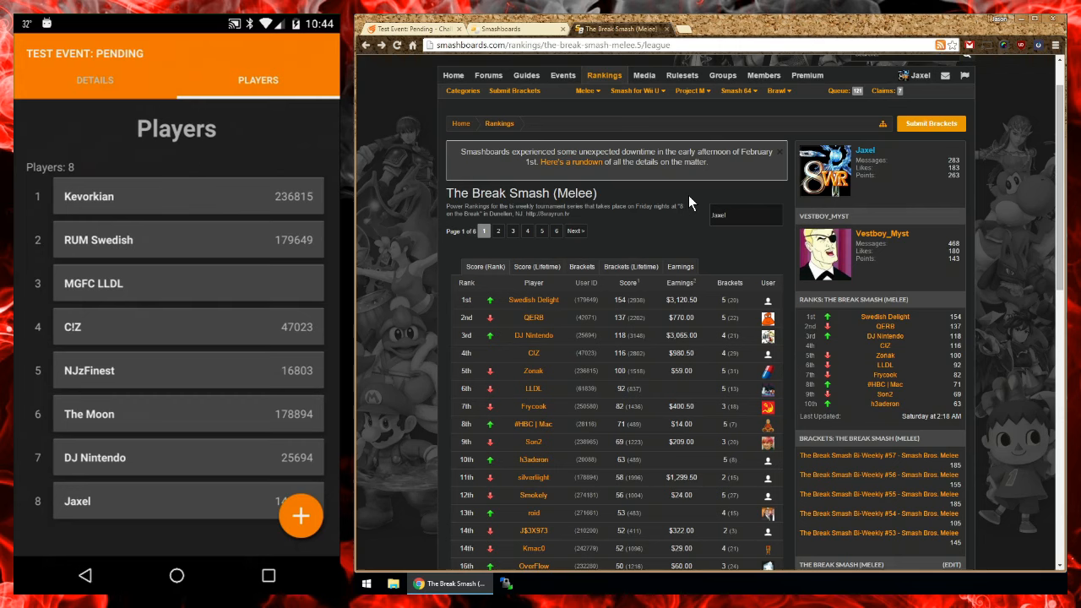
scroll(688, 195, down, 1)
scroll(566, 145, up, 1)
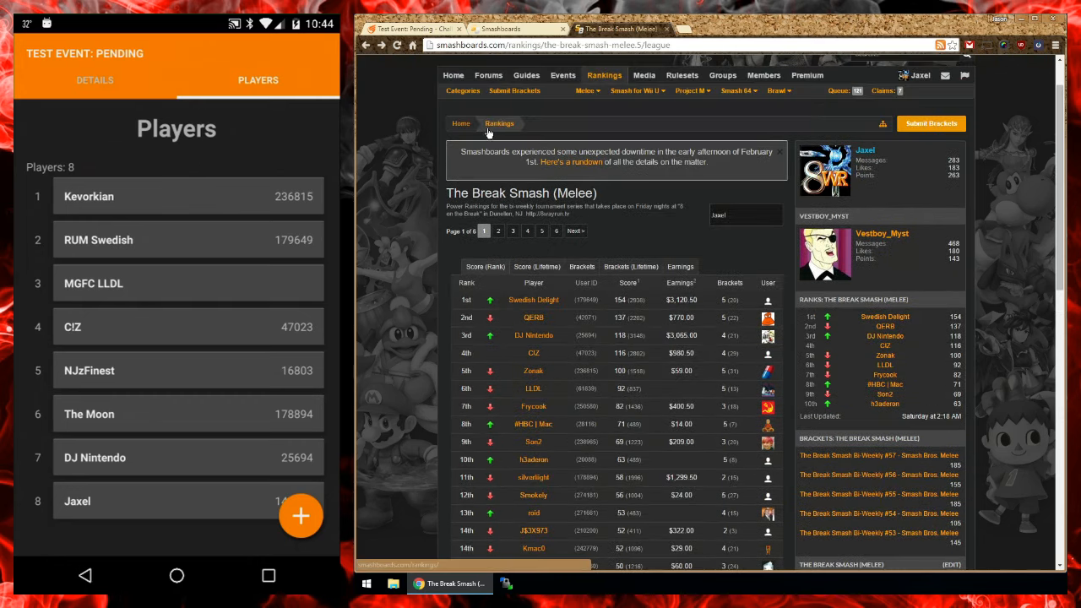
scroll(487, 133, down, 2)
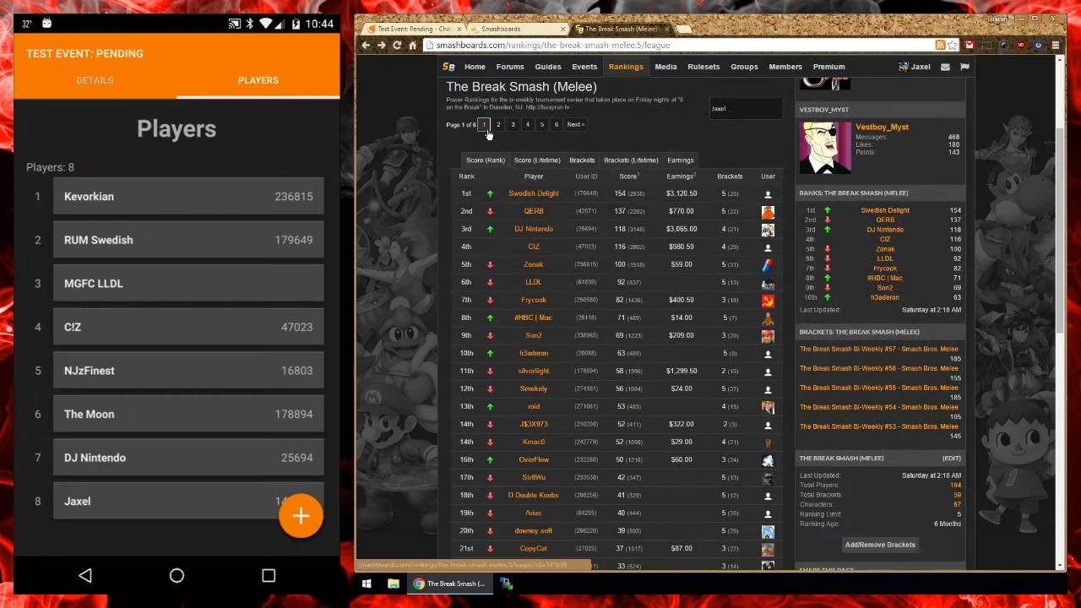
click(586, 282)
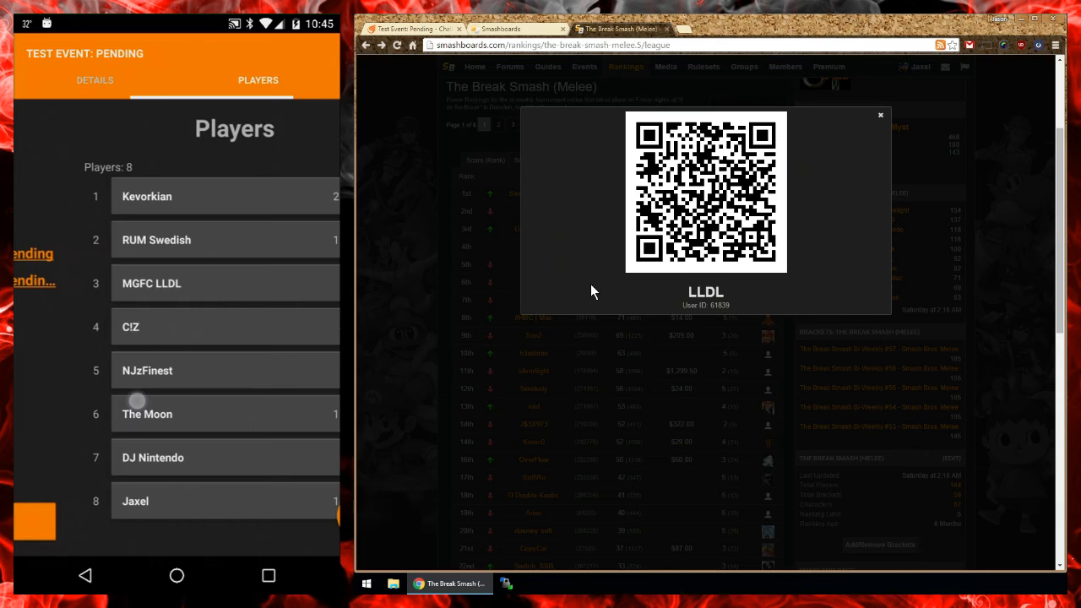
click(517, 297)
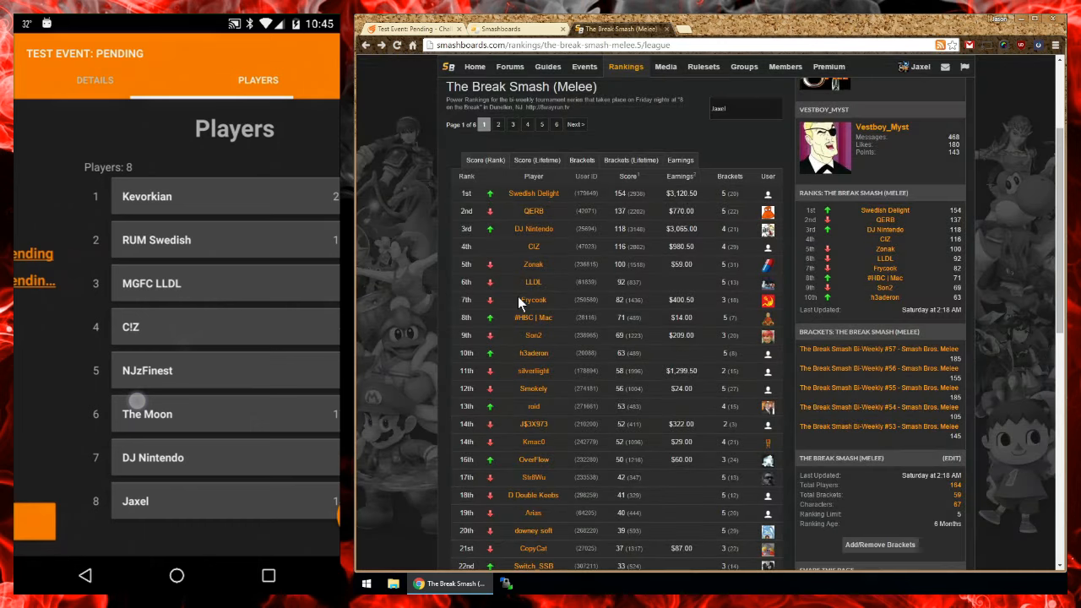
Step: Copy the Challonge settings page address of Test Event: Pending and open the overall Melee league rankings on Smashboards
click(439, 28)
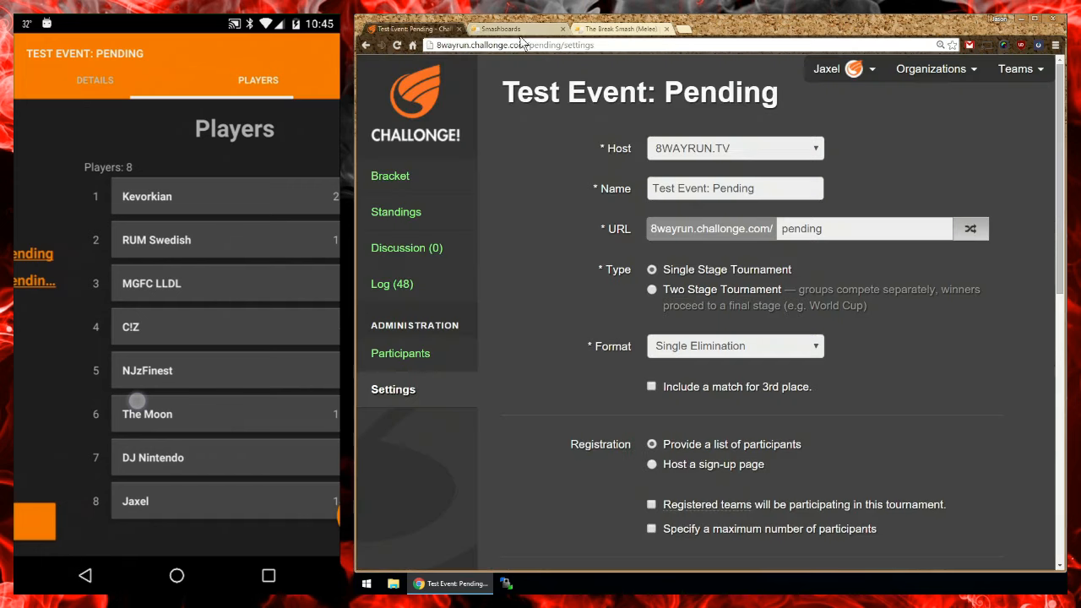
click(624, 31)
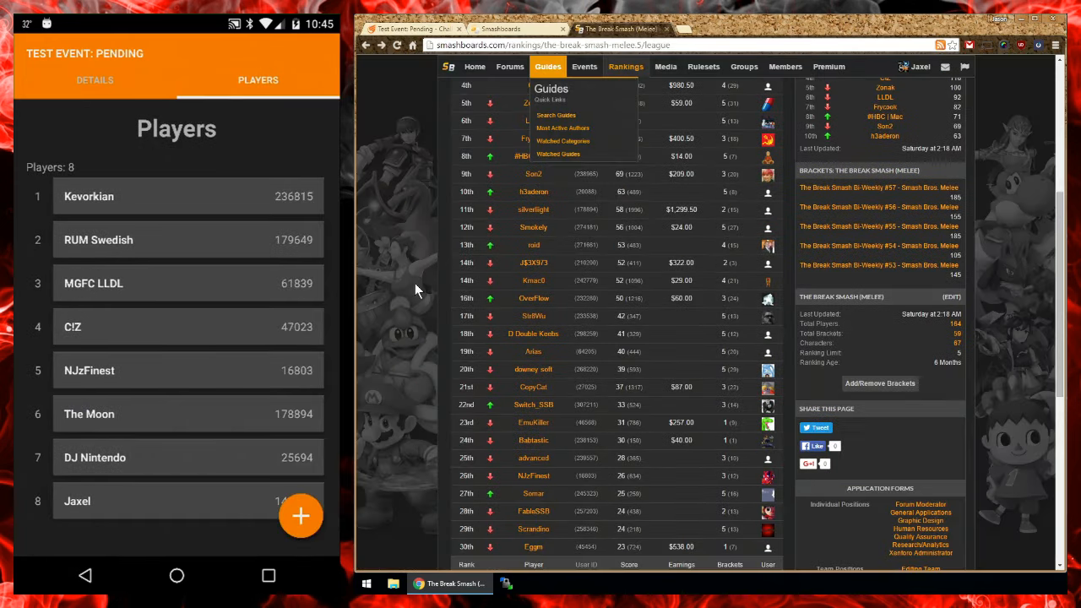
scroll(412, 283, down, 7)
click(607, 350)
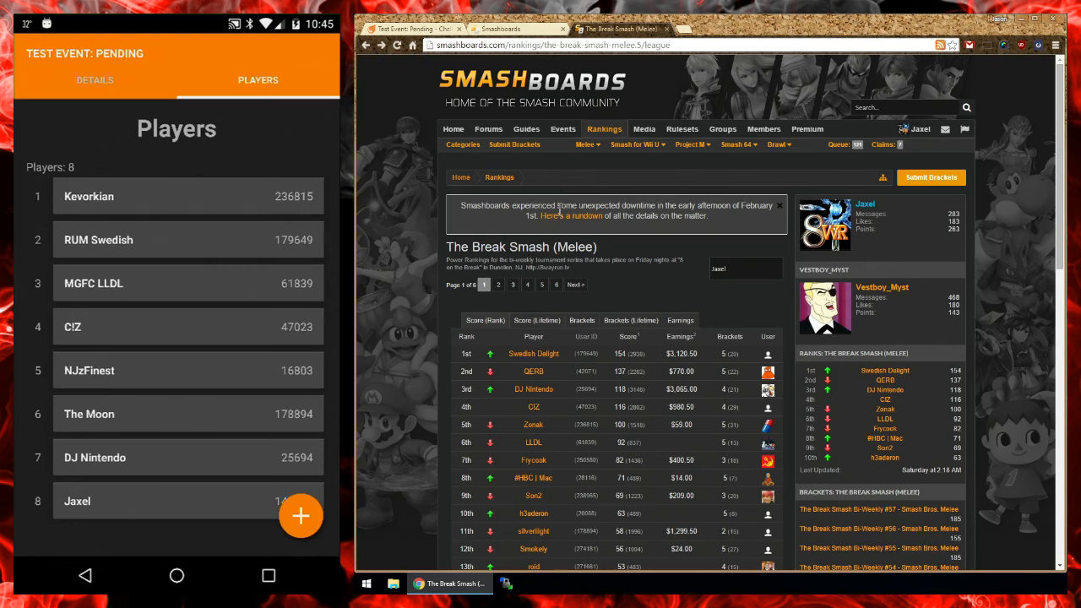
click(585, 144)
click(588, 184)
scroll(413, 300, down, 10)
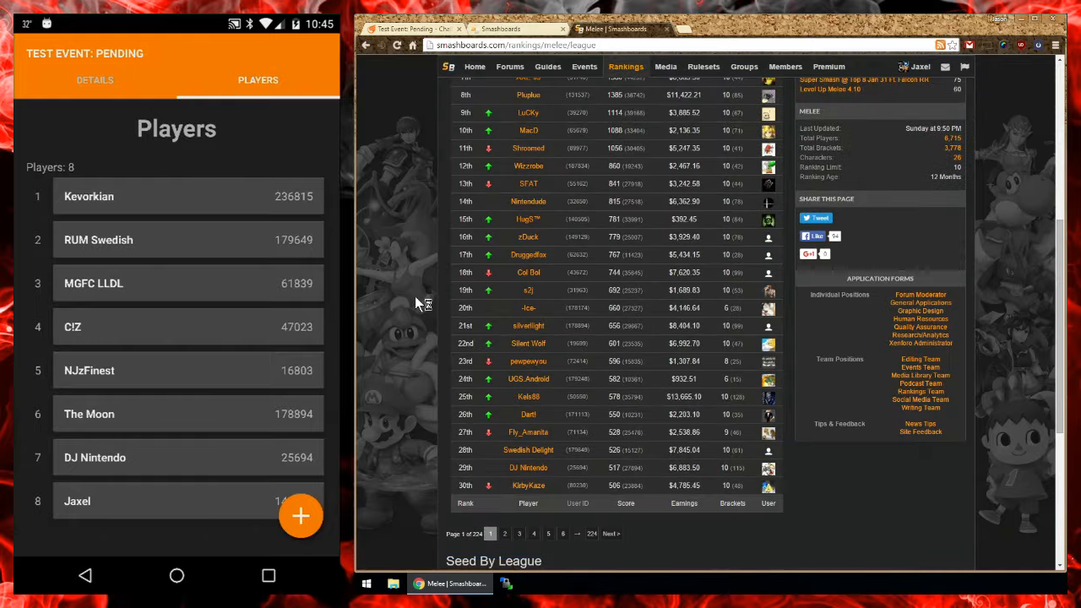
click(540, 326)
click(691, 203)
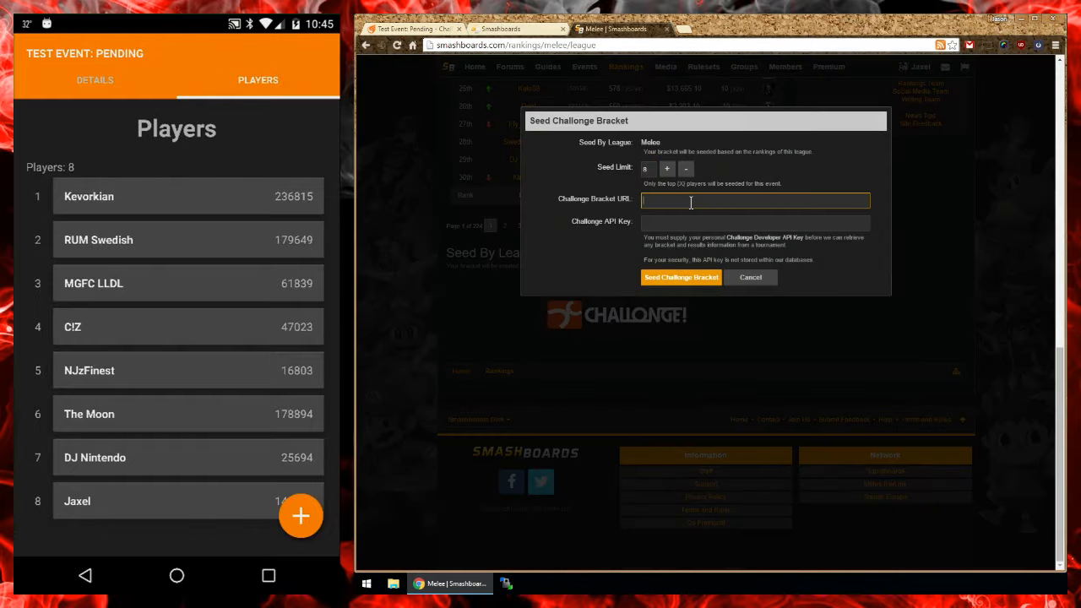
key(ctrl+v)
click(648, 222)
click(654, 224)
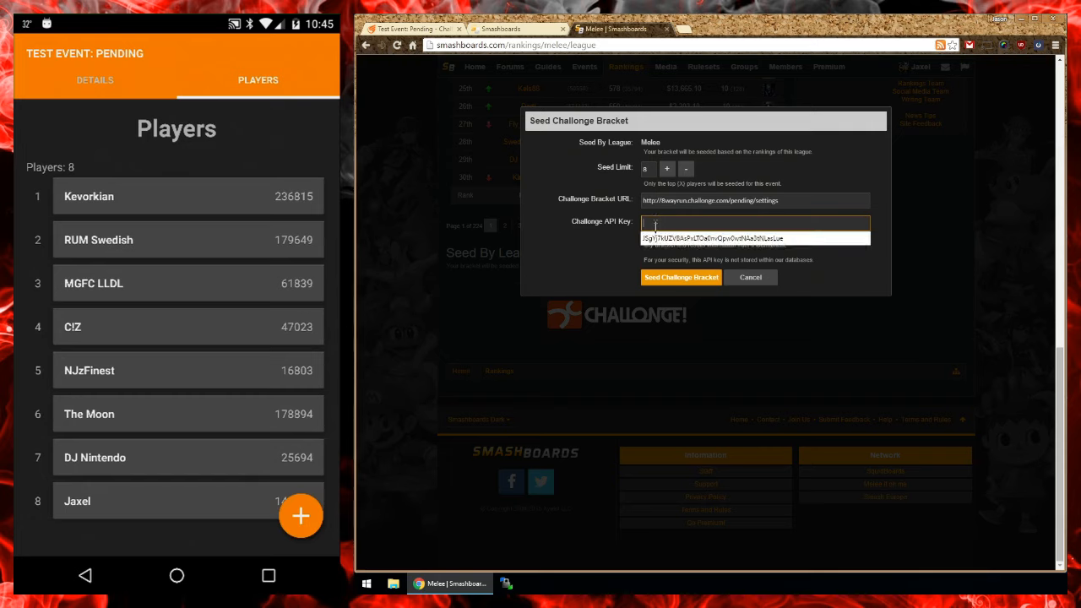
click(654, 238)
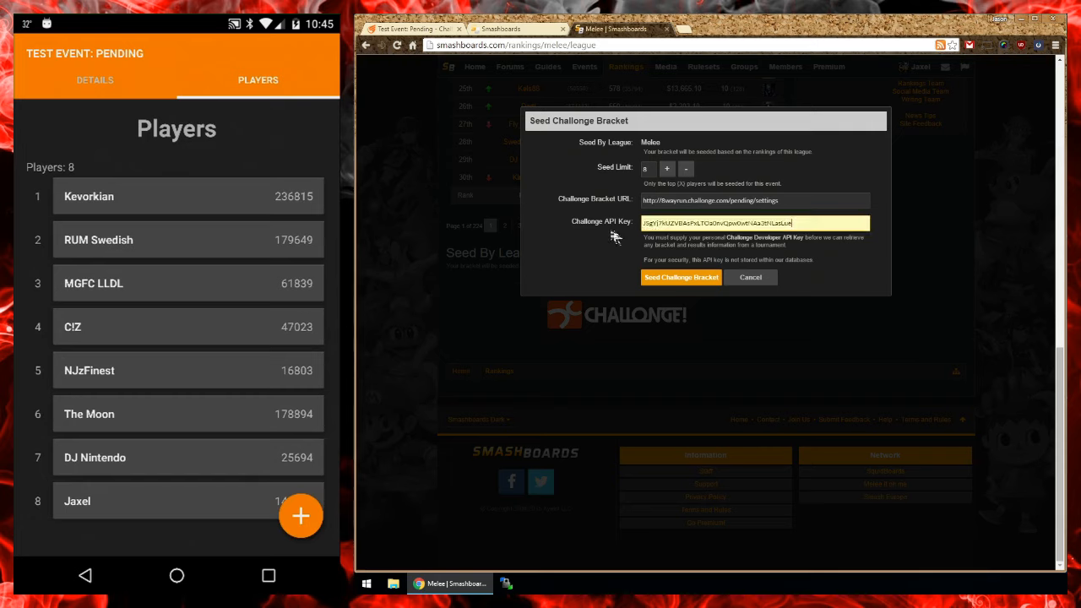
click(662, 277)
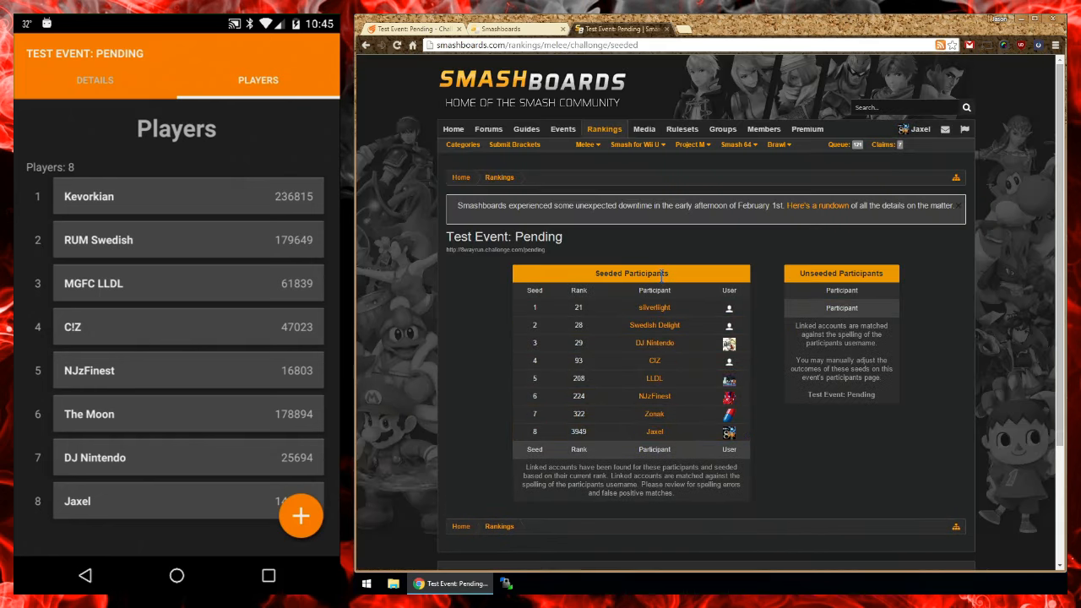
Step: Refresh the player list of Test Event: Pending in the mobile app and start the tournament, confirming the start
drag(168, 279, 157, 504)
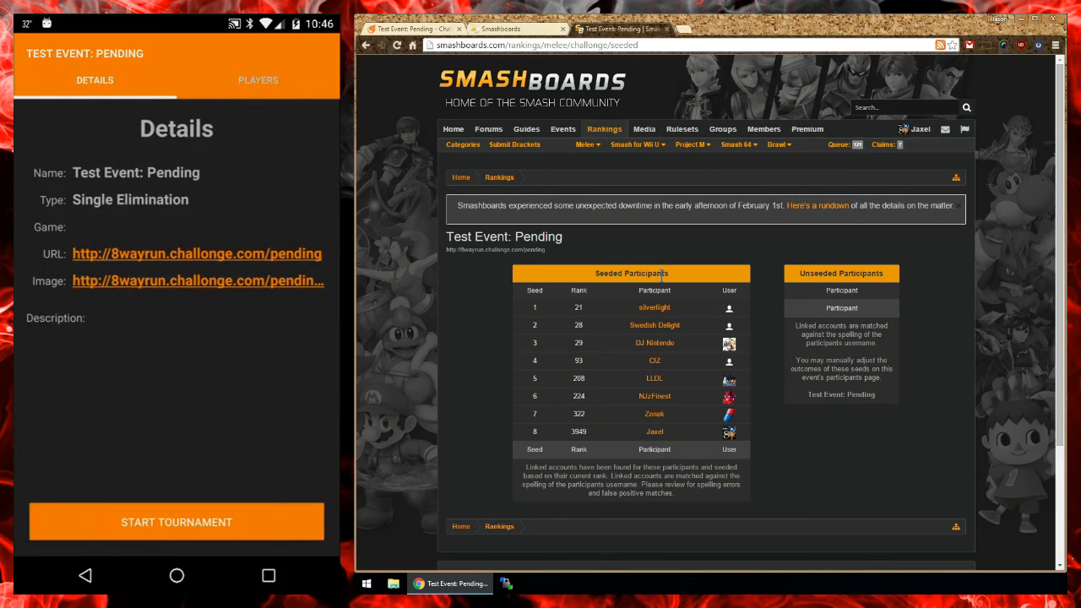
click(176, 521)
click(285, 358)
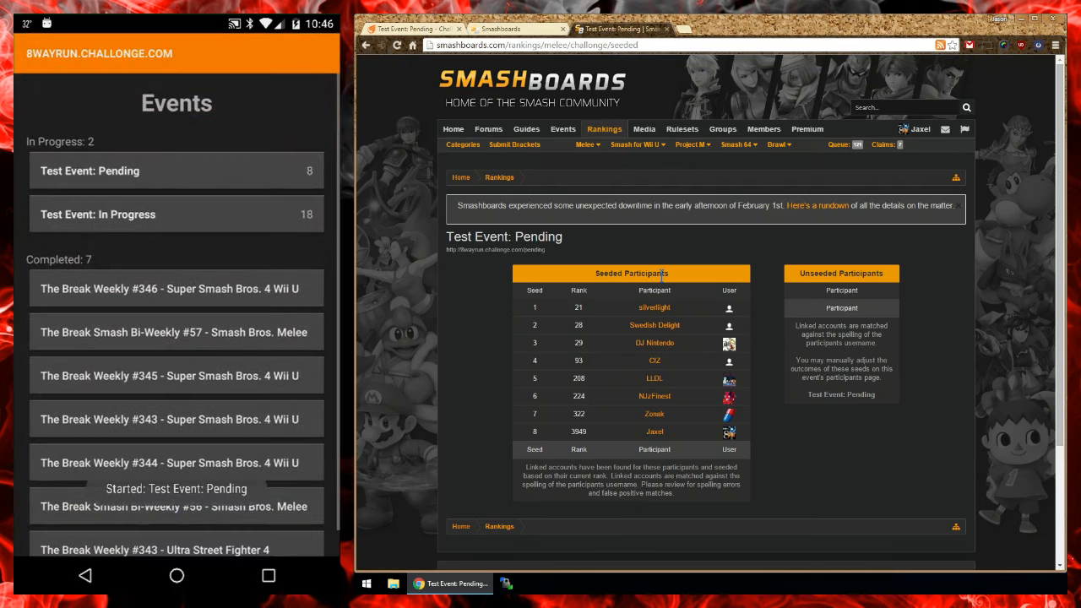
Step: Open Test Event: Pending from the app's in-progress events and examine its bracket on Challonge, reloading it for reported results
click(280, 171)
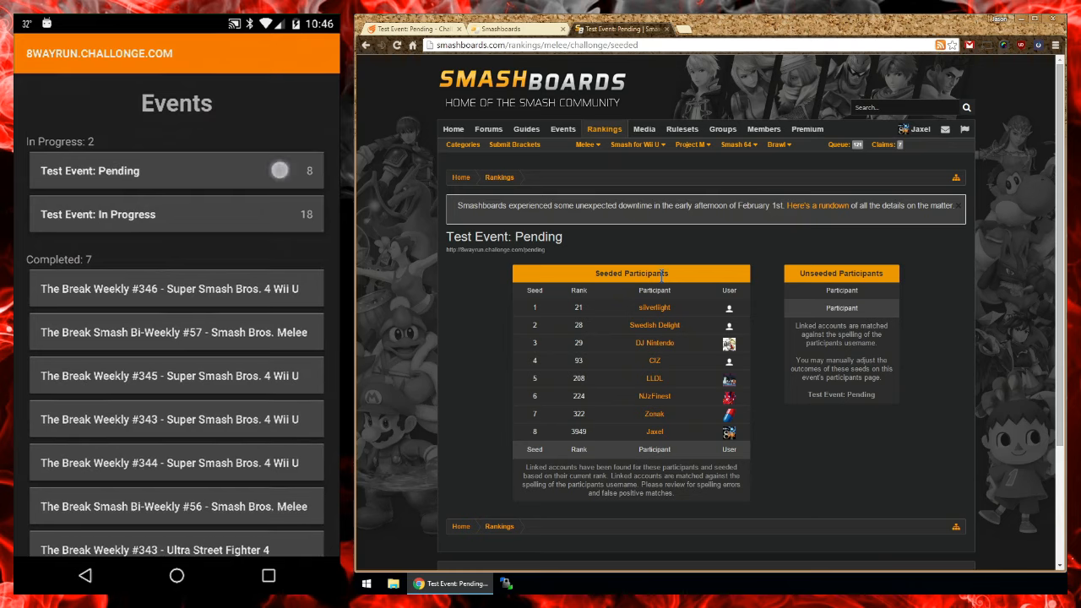
click(455, 29)
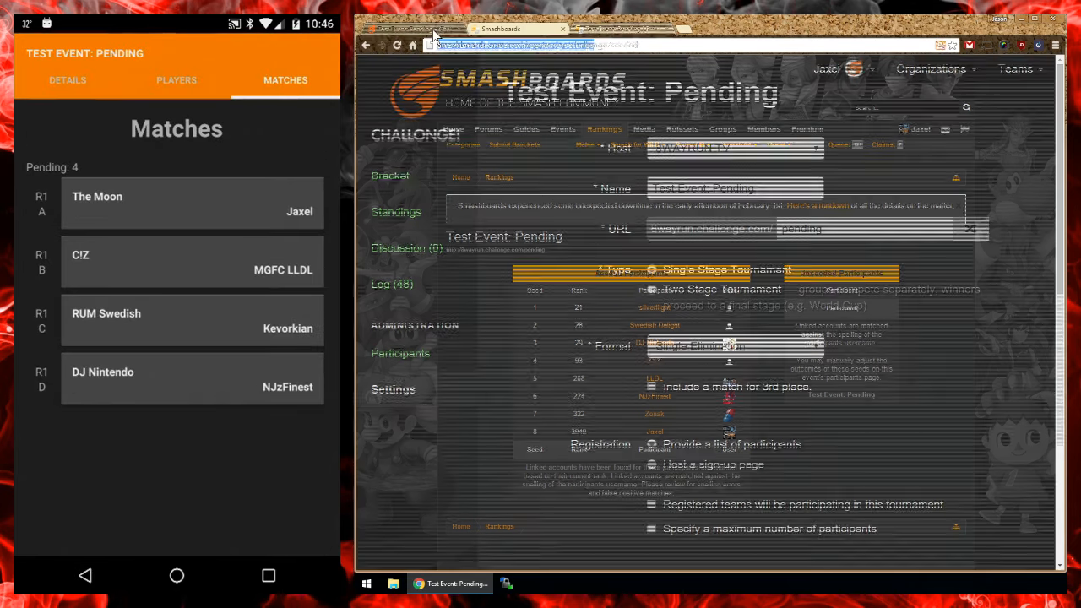
click(409, 178)
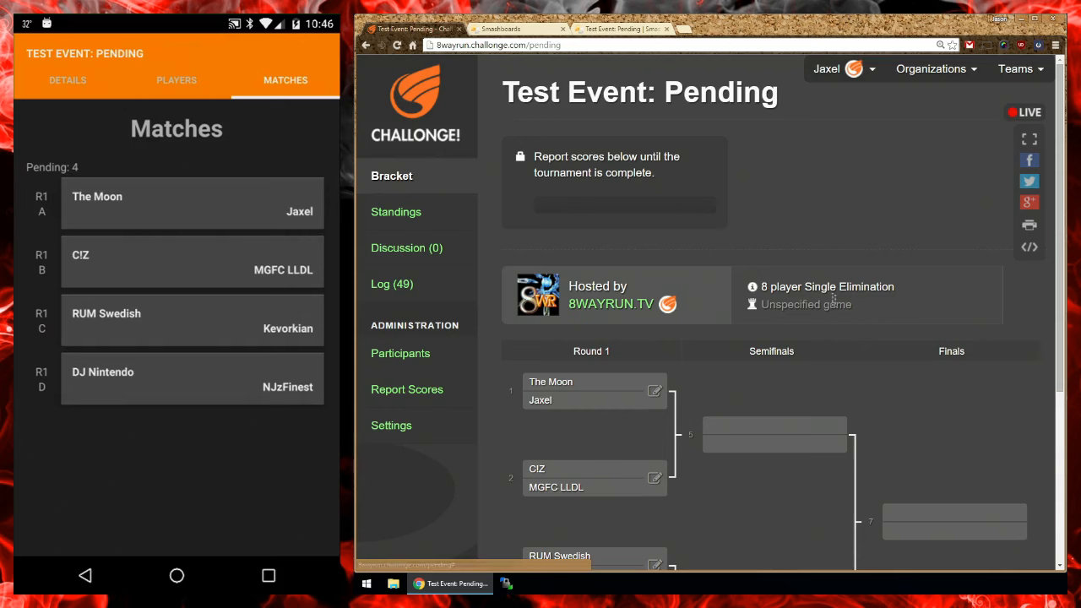
scroll(832, 197, down, 3)
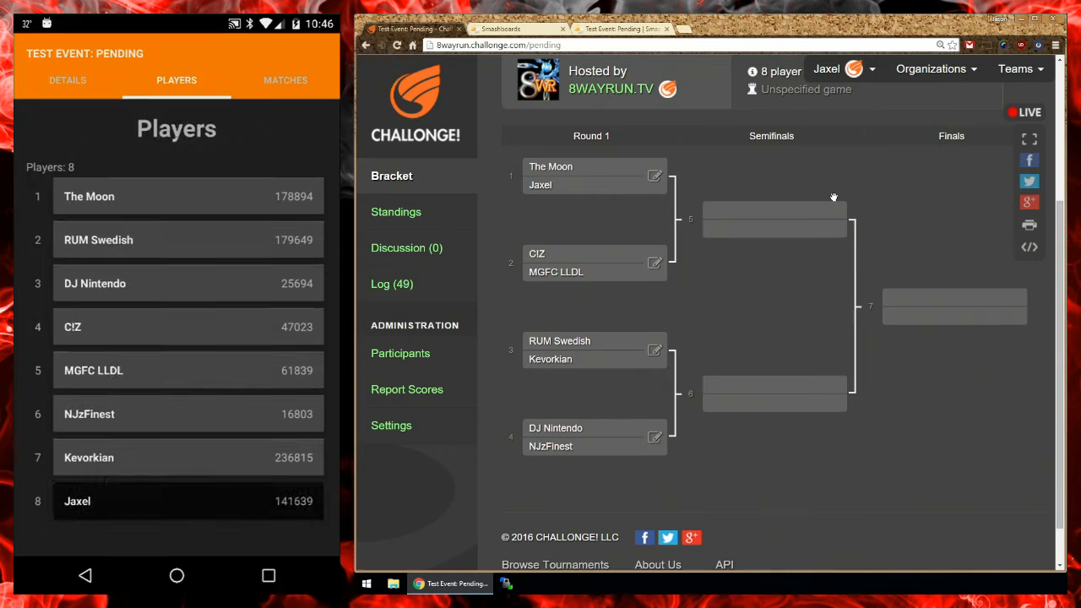
click(397, 45)
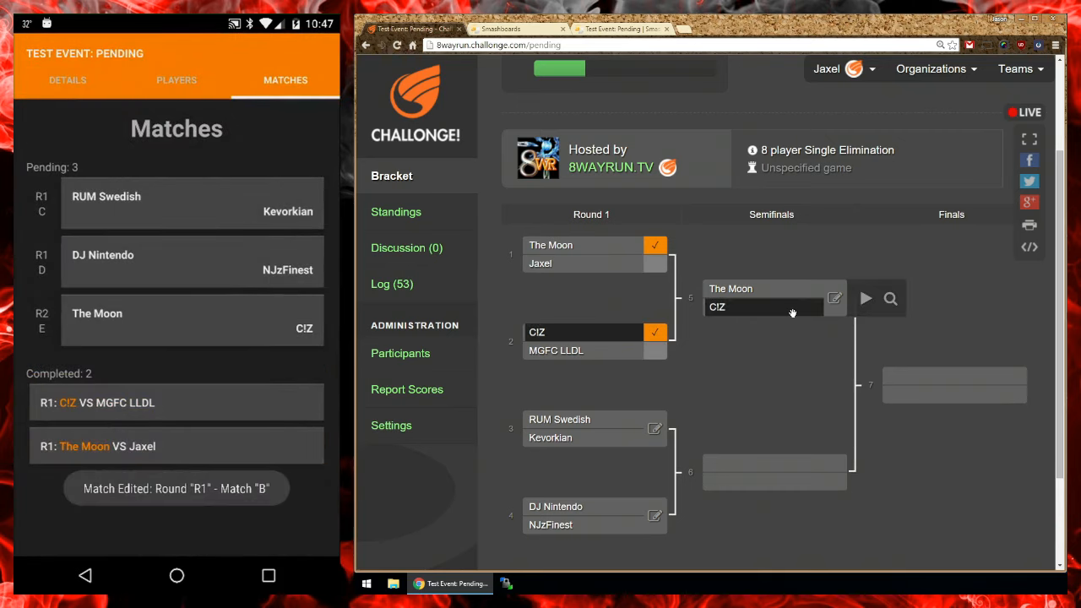
scroll(810, 321, down, 1)
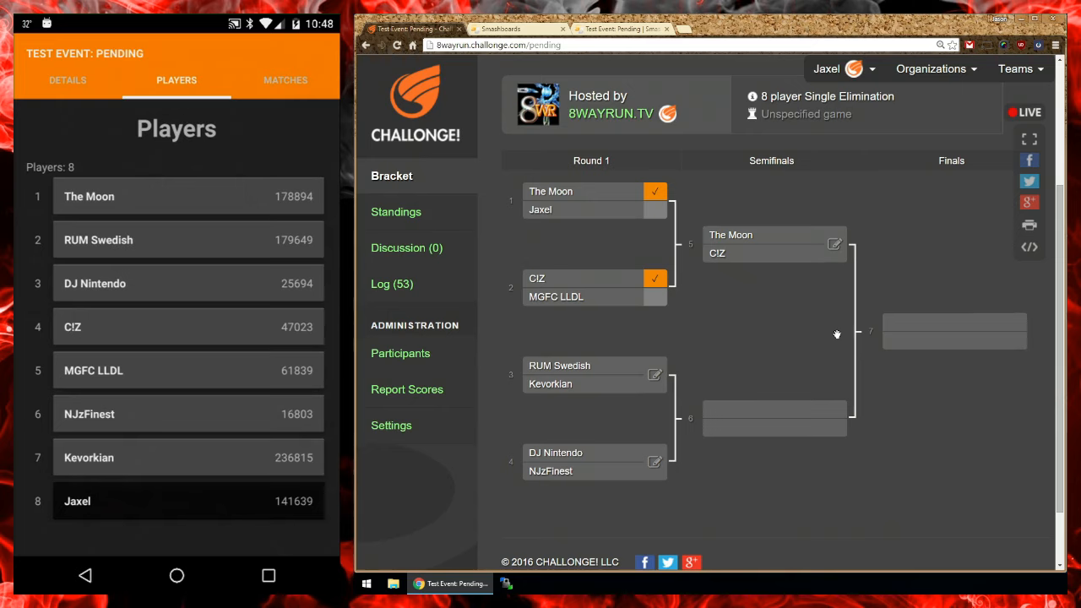
Step: Open the Import Challonge Bracket form from the Submit Brackets page in the Smashboards rankings, and dismiss it
click(507, 29)
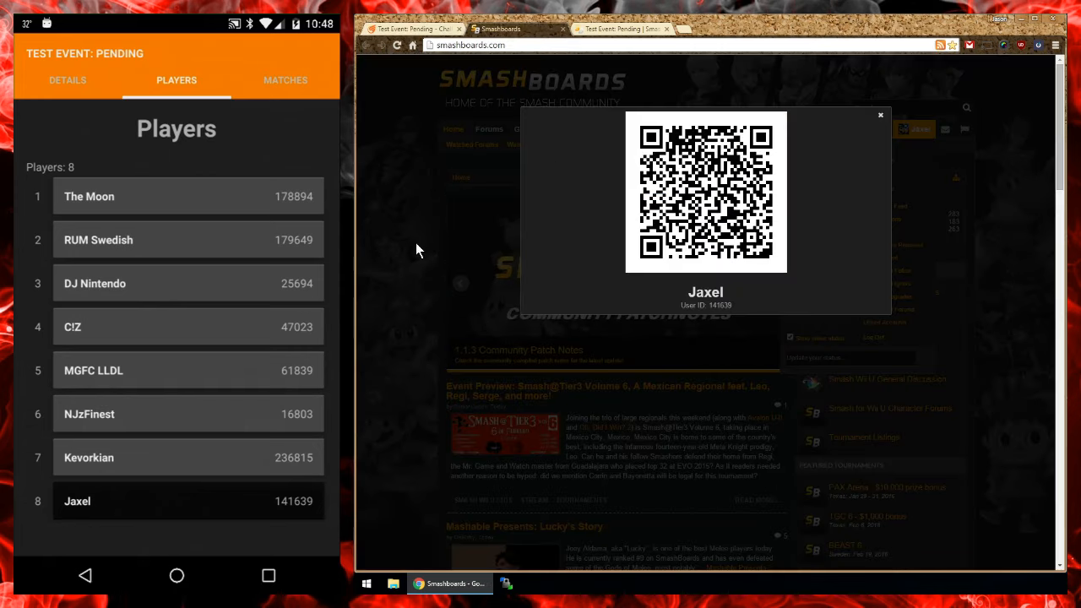
click(415, 242)
click(602, 131)
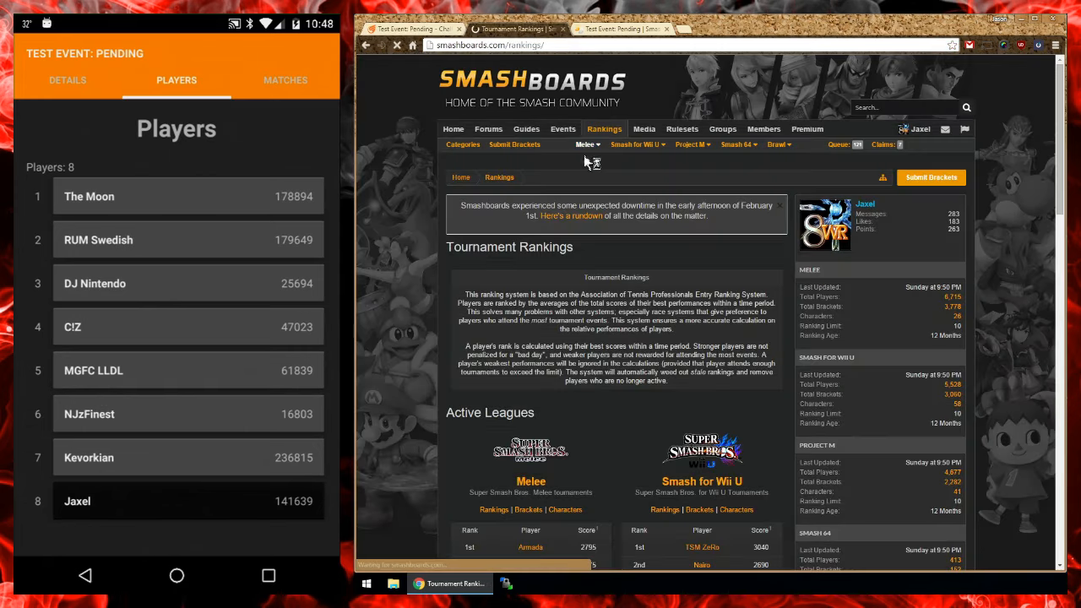
click(517, 145)
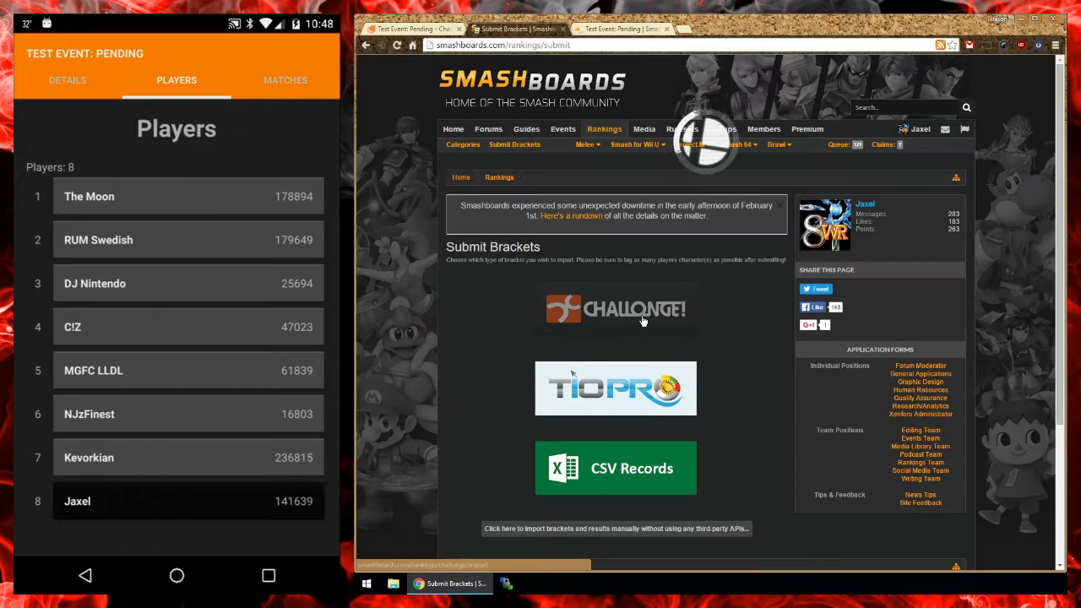
click(642, 320)
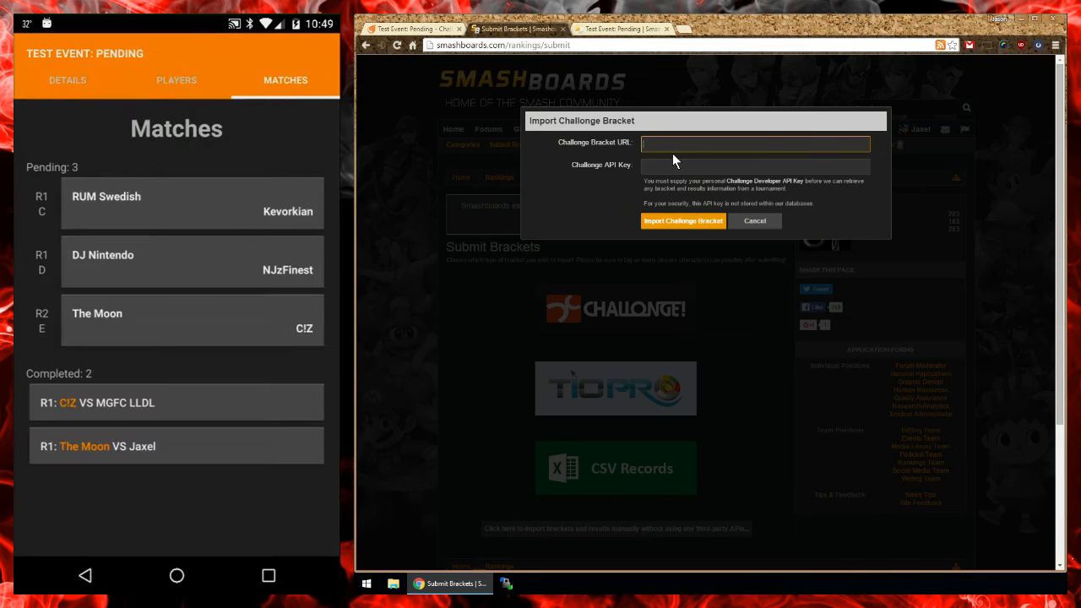
click(385, 338)
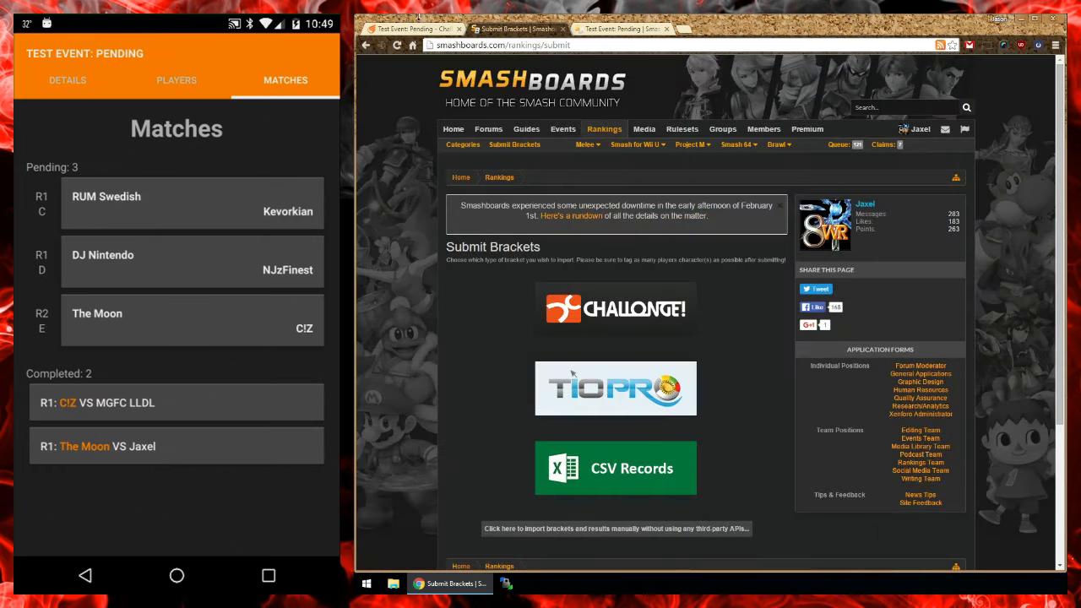
Step: Return to the Test Event: Pending bracket on Challonge, mark Round 1 match 3 as in progress and report its first-listed player as winner
click(415, 30)
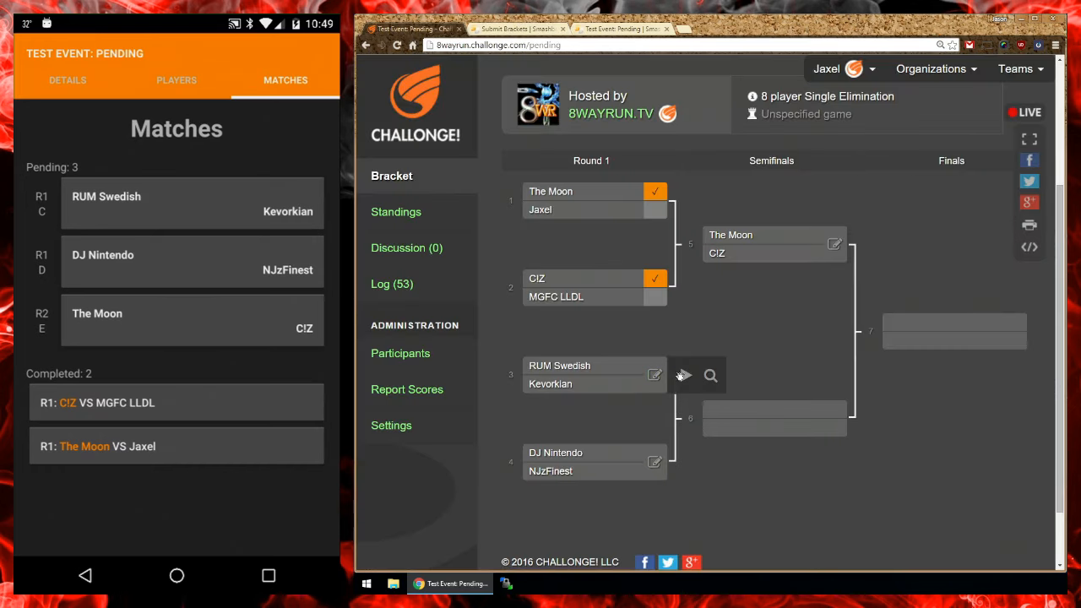
click(686, 376)
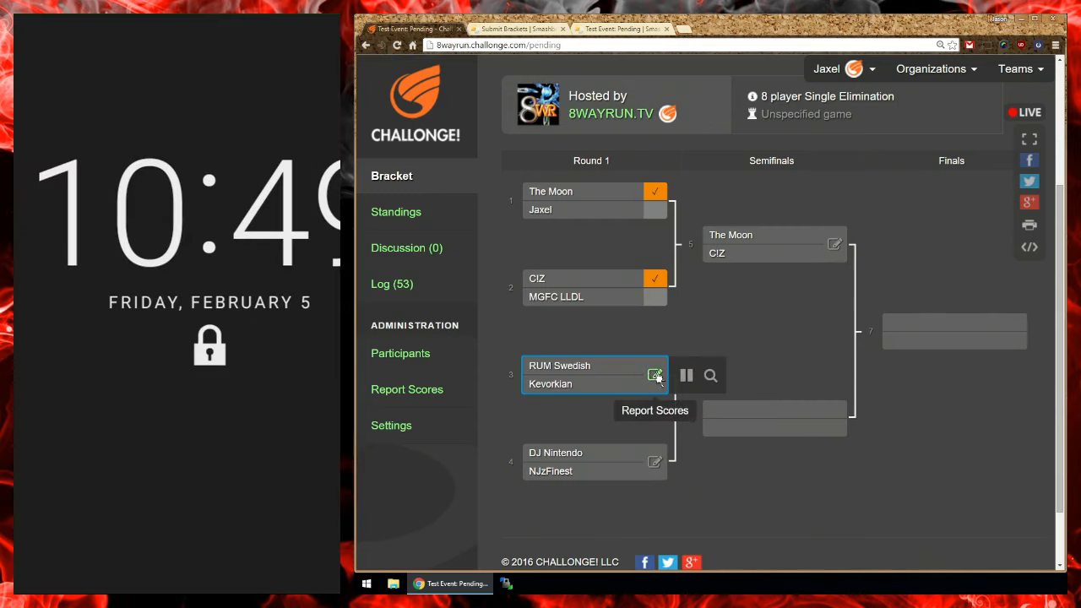
click(656, 376)
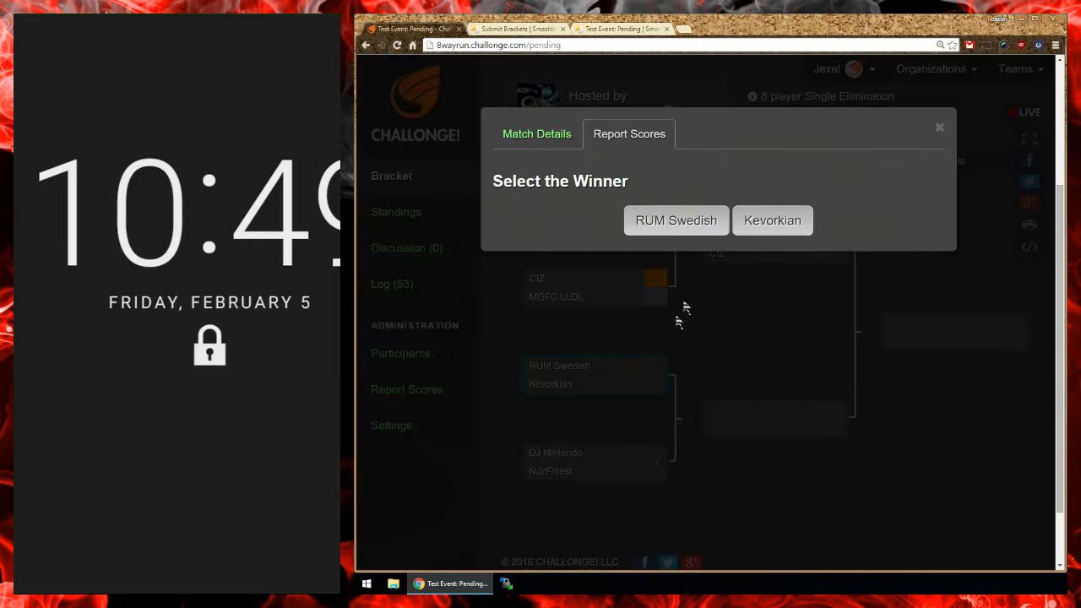
click(696, 226)
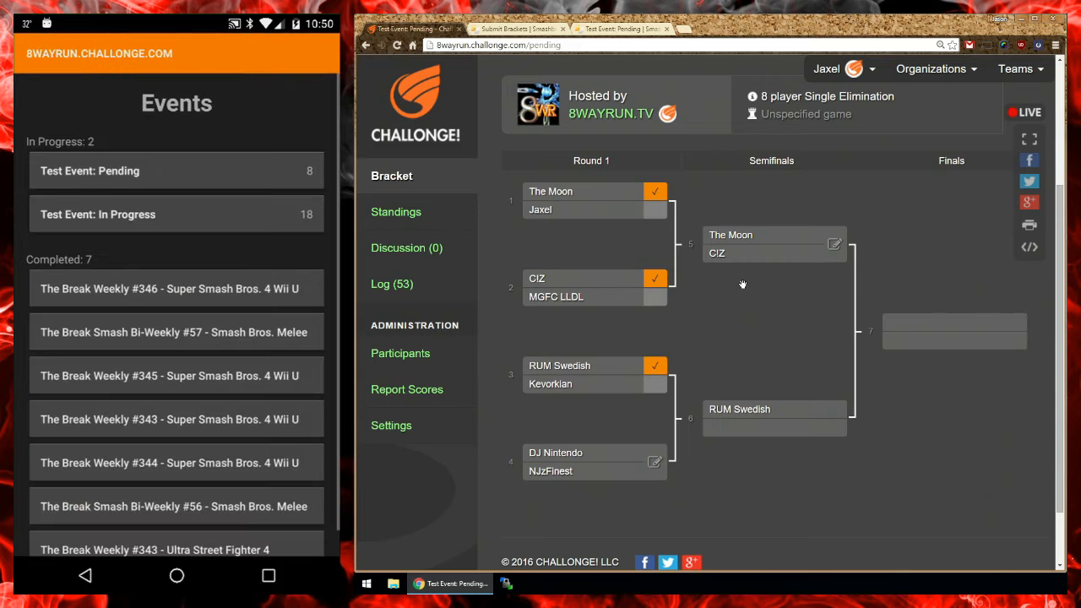
Step: Mark Round 1 match 4 as in progress on the Challonge bracket and report its first-listed player as winner
mouse_move(654, 472)
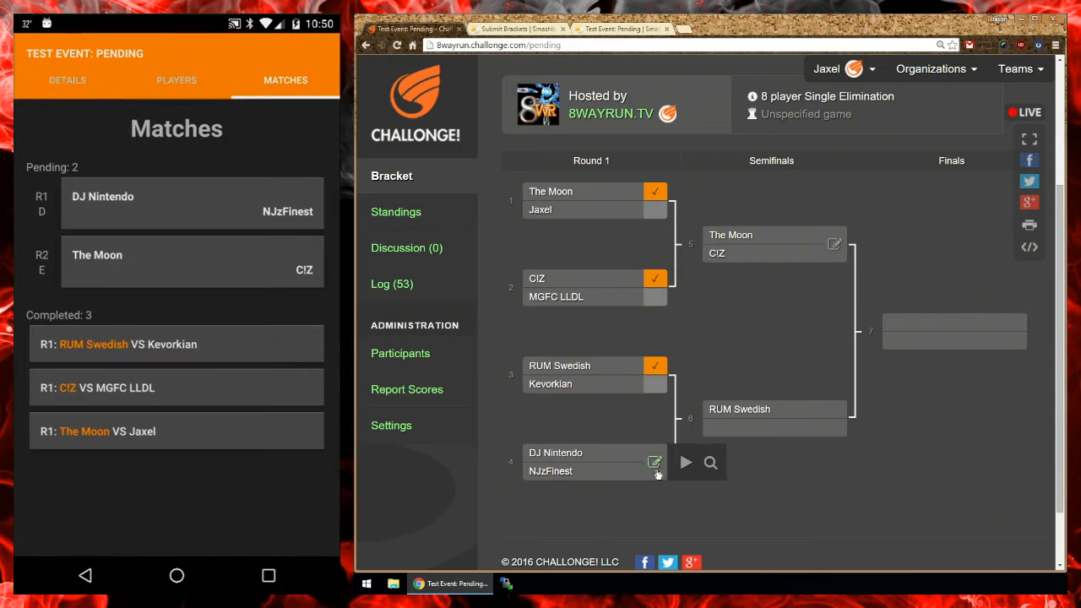
click(685, 462)
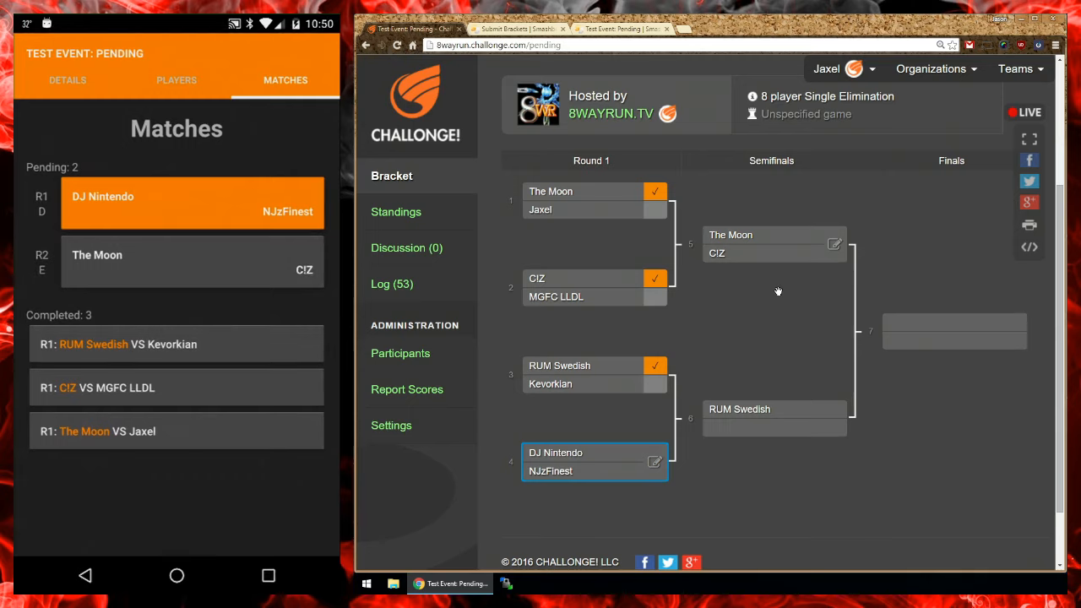
click(655, 465)
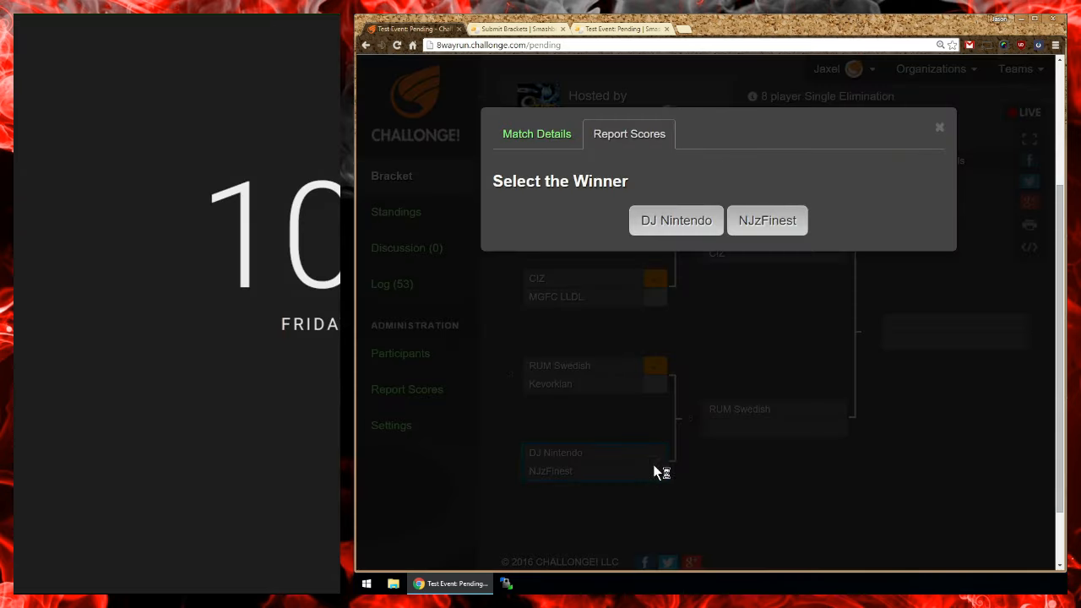
click(677, 224)
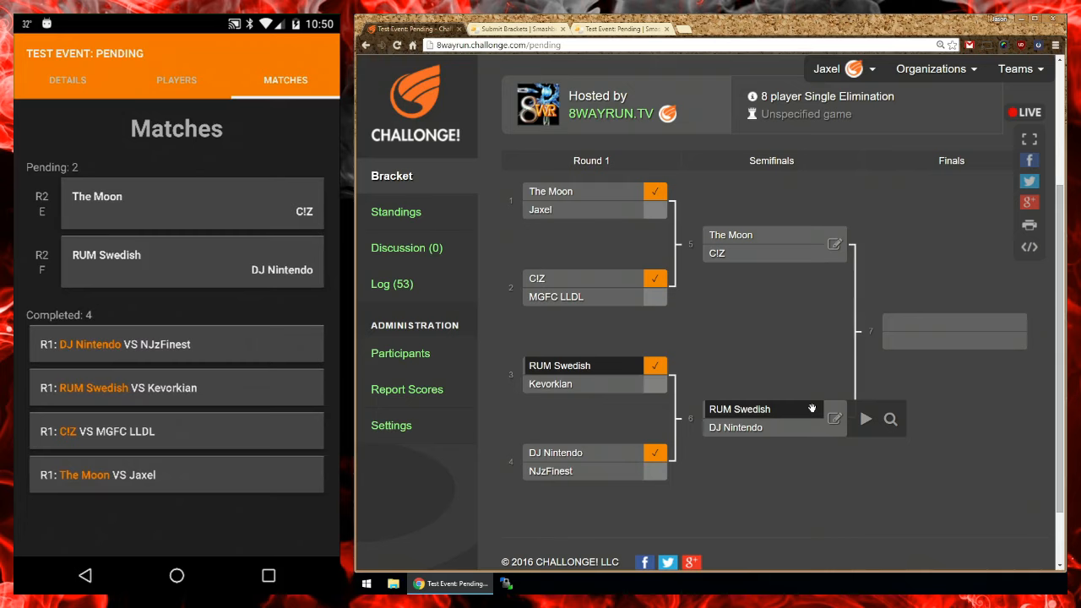
Step: Leave the mobile tournament app for the phone's home screen and reopen it from the recent apps to check its match list
click(175, 576)
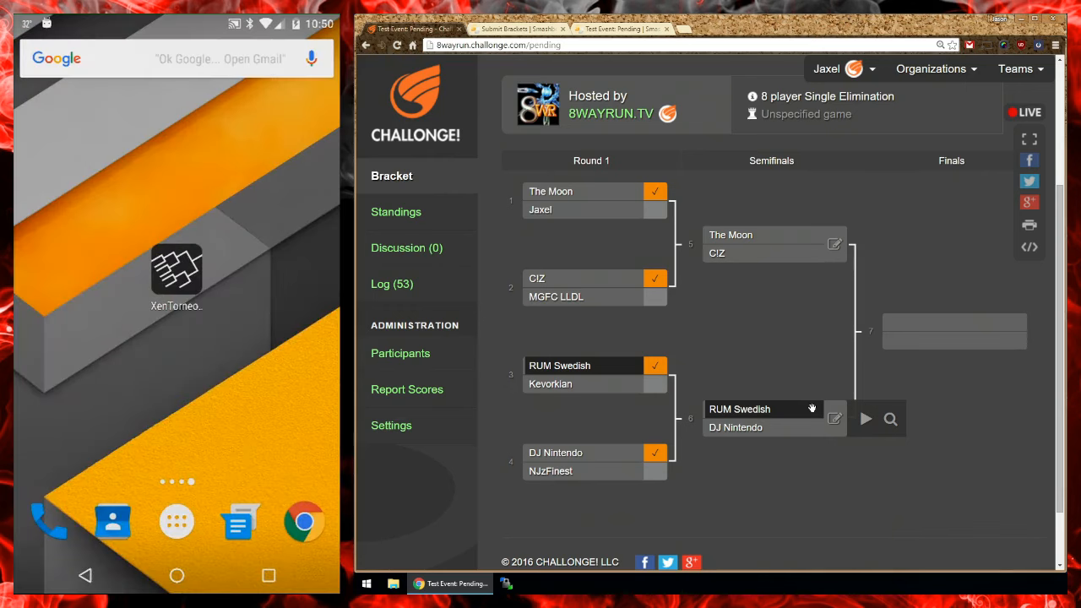
click(266, 575)
click(177, 406)
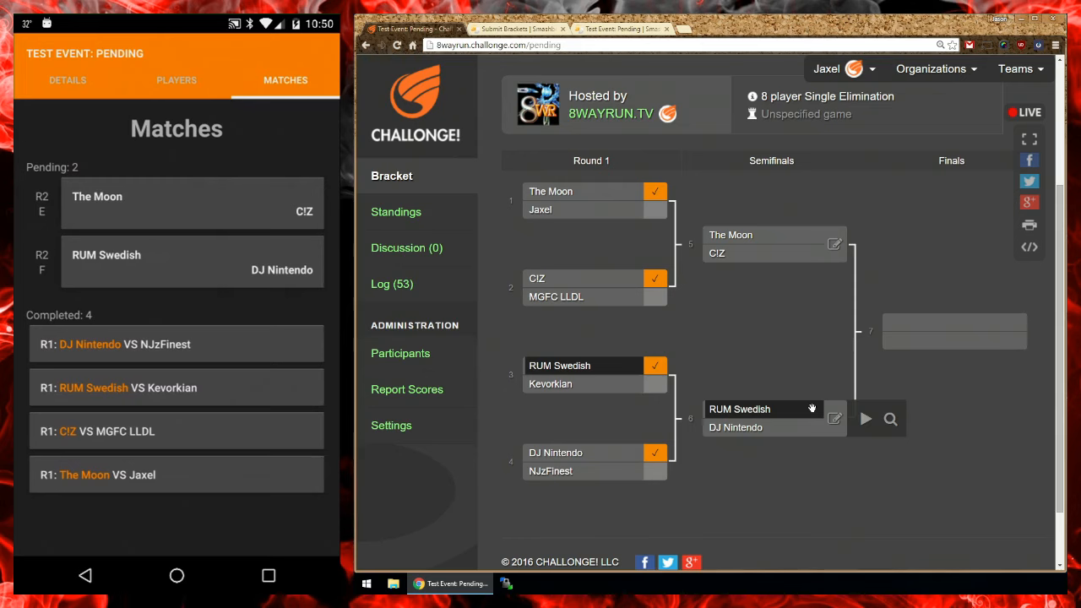
click(268, 575)
click(188, 420)
click(268, 575)
click(188, 451)
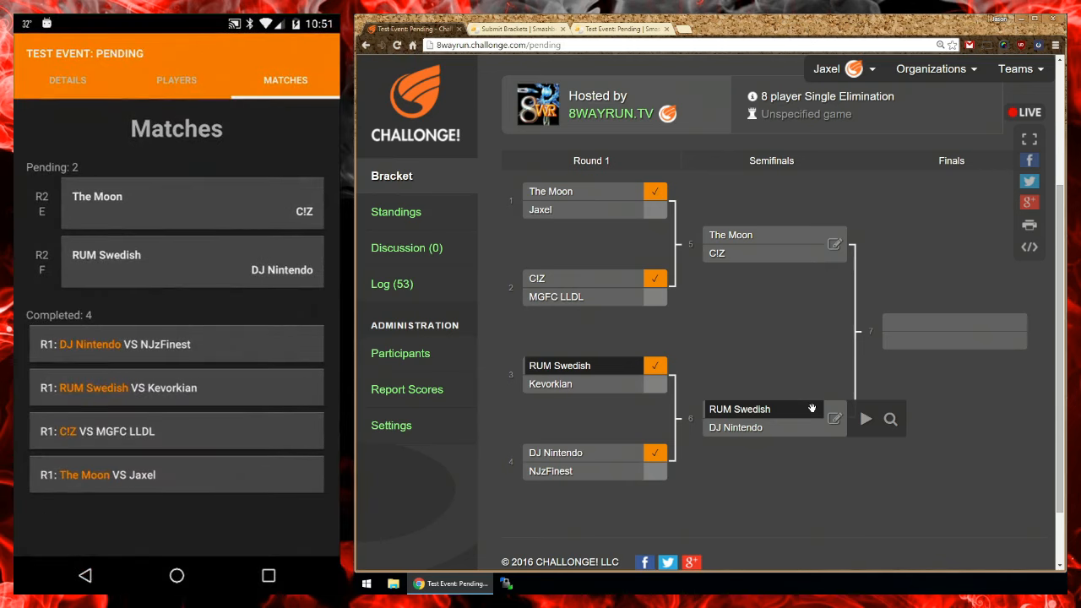